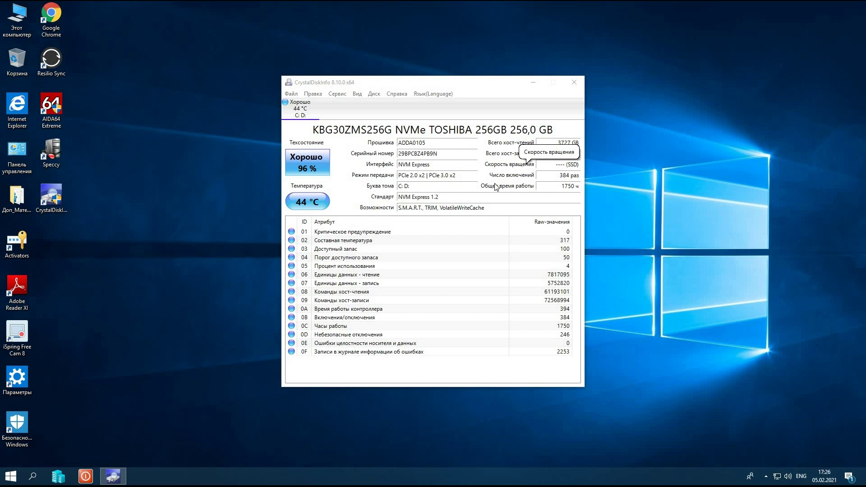
Highlight the 256 capacity figure in the drive's model name, and open the Windows Calculator
left_click(478, 128)
left_click_drag(479, 129, 493, 129)
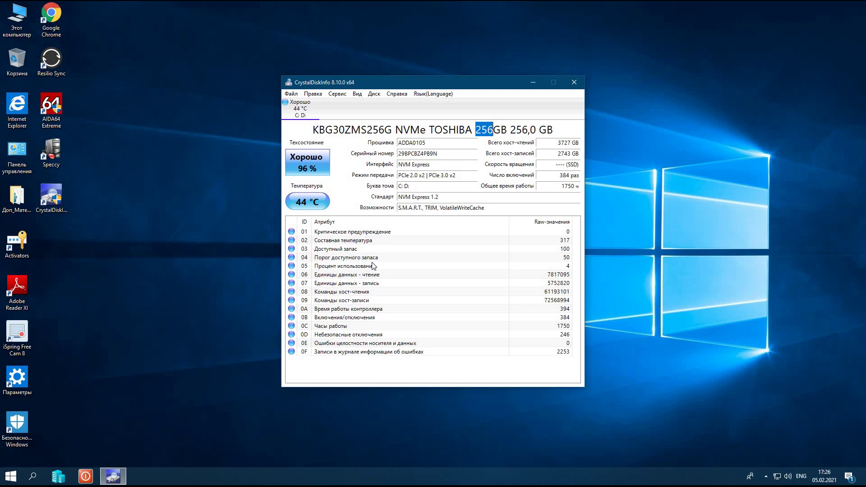
left_click(38, 476)
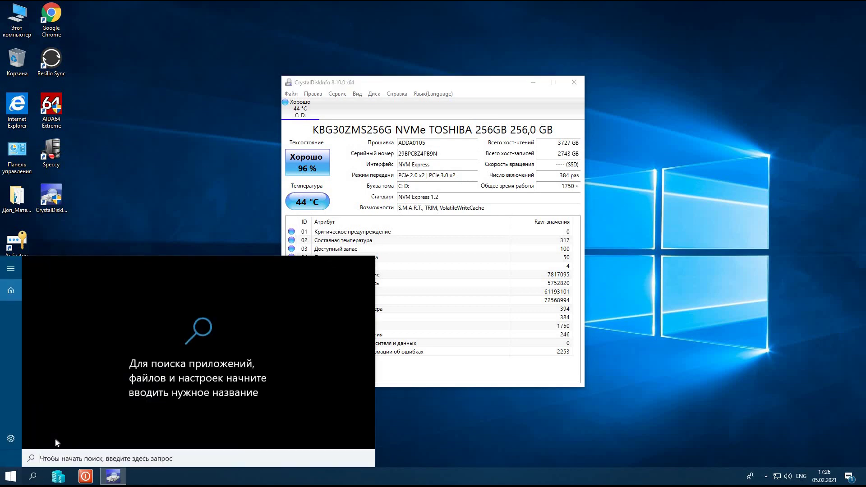
key("alt+shift")
type("ка")
left_click(99, 307)
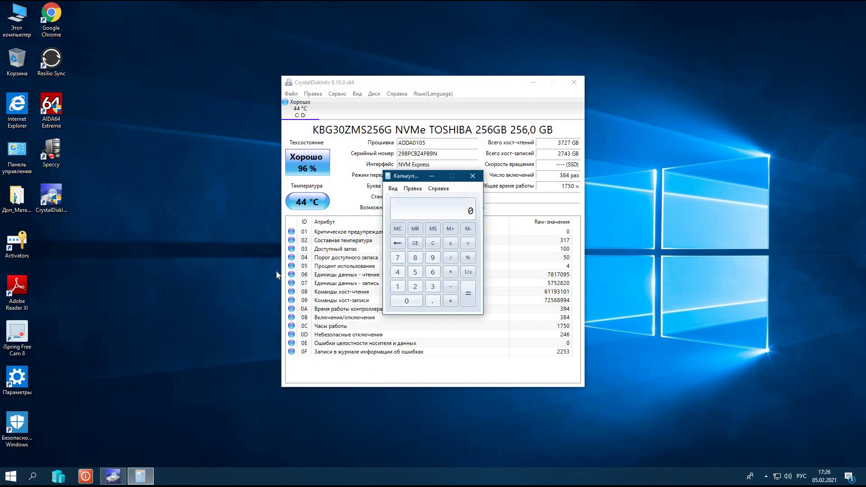
Calculate the drive's estimated lifespan in days as 3000 * 256 / 20
key("3")
key("0")
key("0")
key("0")
left_click(449, 272)
left_click(414, 289)
left_click(416, 273)
left_click(434, 272)
left_click(450, 259)
left_click(415, 286)
left_click(411, 301)
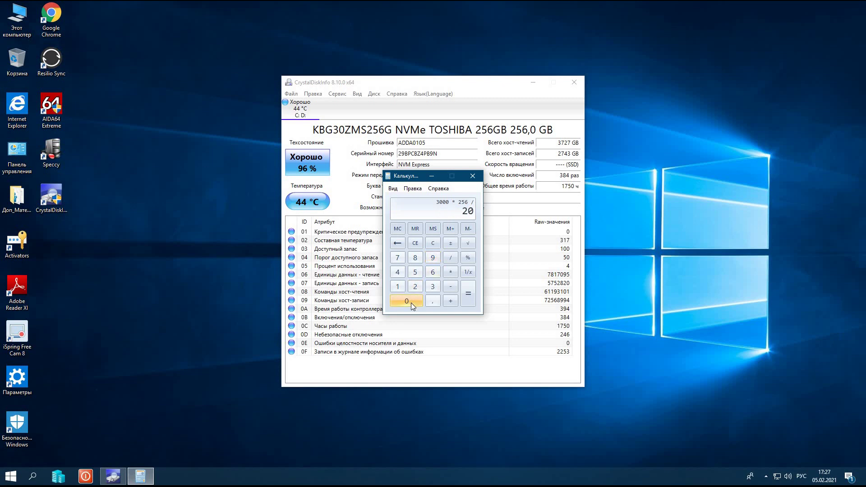
left_click(467, 296)
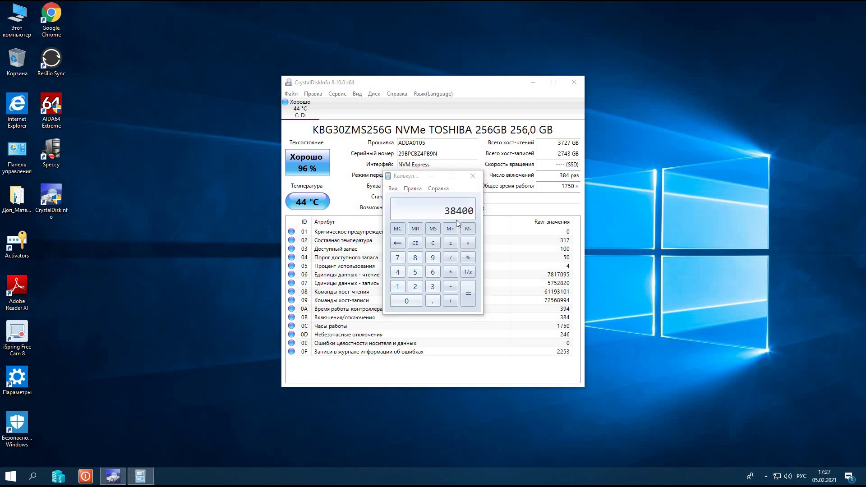
Divide the calculated number of days by 365 to convert the lifespan to years
left_click(449, 259)
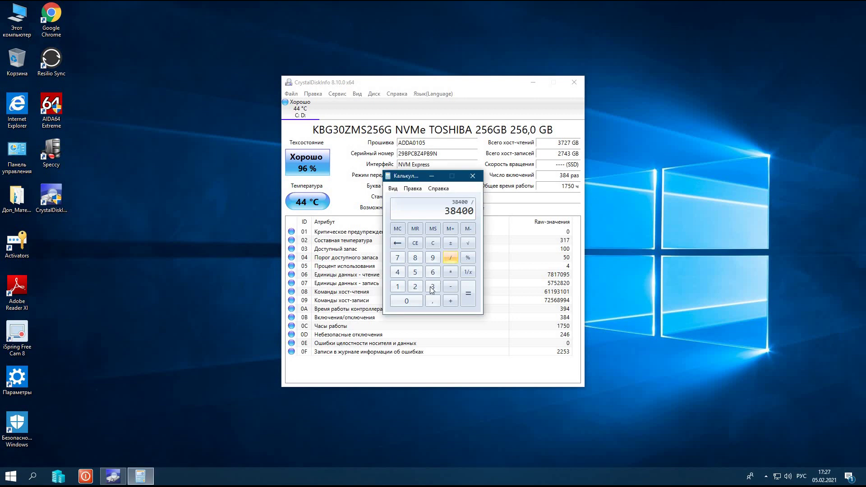
left_click(433, 287)
left_click(433, 273)
left_click(415, 273)
left_click(471, 300)
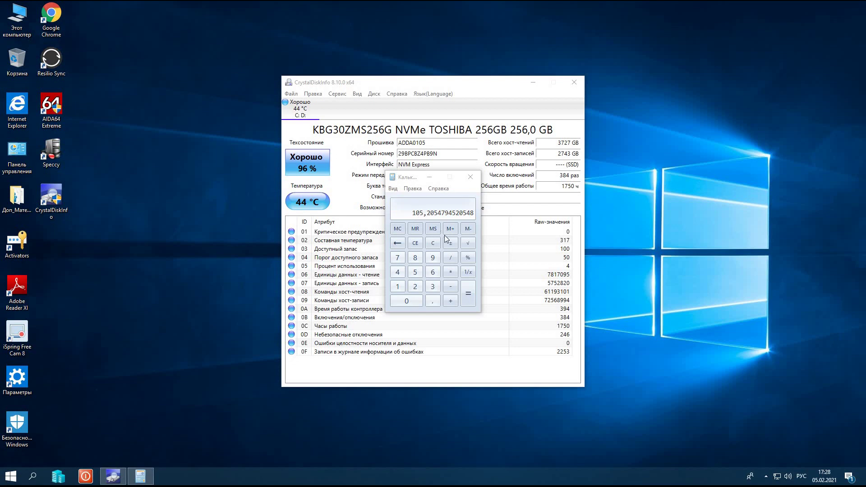
Subtract 50 from the lifespan in years and close the Calculator
left_click(451, 287)
left_click(414, 272)
left_click(410, 301)
key("Return")
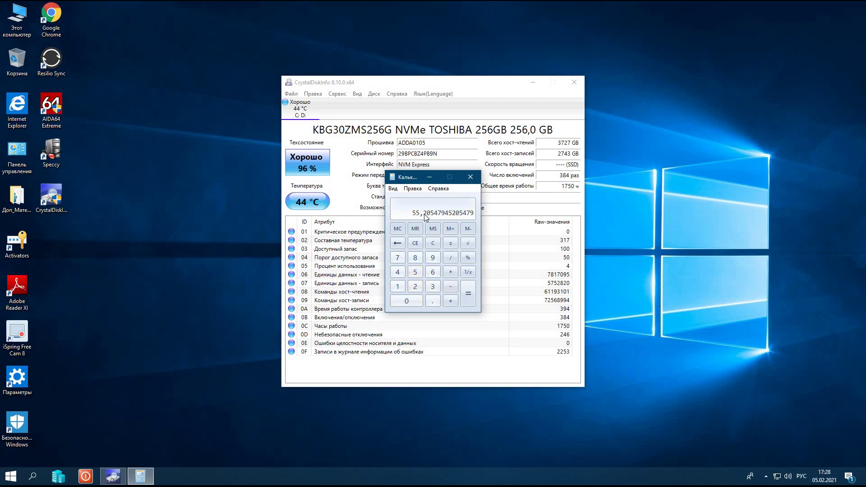
left_click(469, 179)
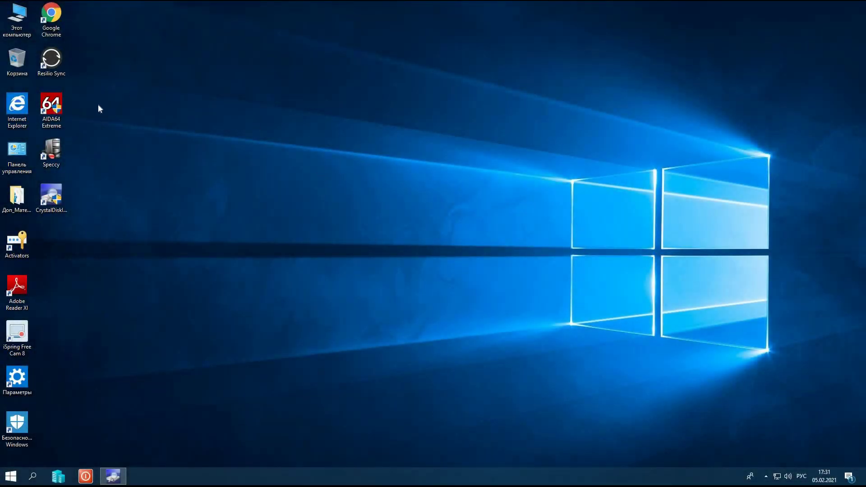
Open AIDA64 Extreme and examine the SSD's SMART data in the data storage section
double_click(52, 106)
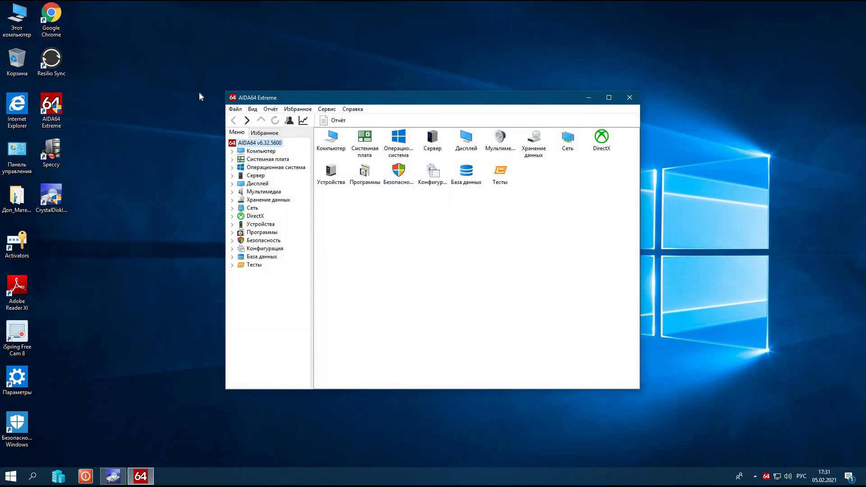
left_click(233, 201)
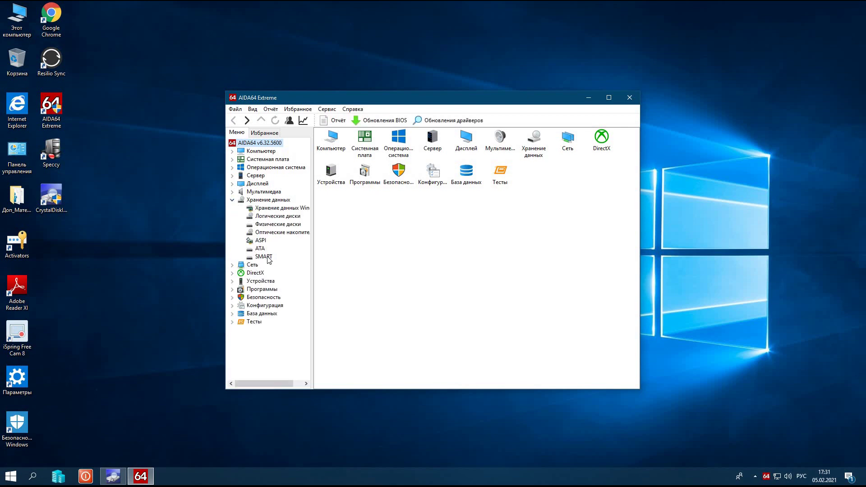
left_click(263, 256)
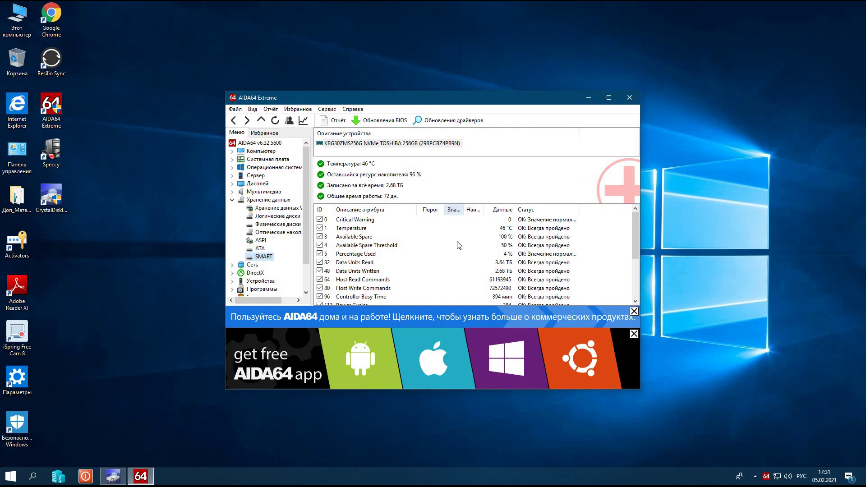
scroll(479, 236, "down", 1)
scroll(499, 232, "up", 1)
Review the NVMe device properties on the ATA page of the data storage section
left_click(261, 248)
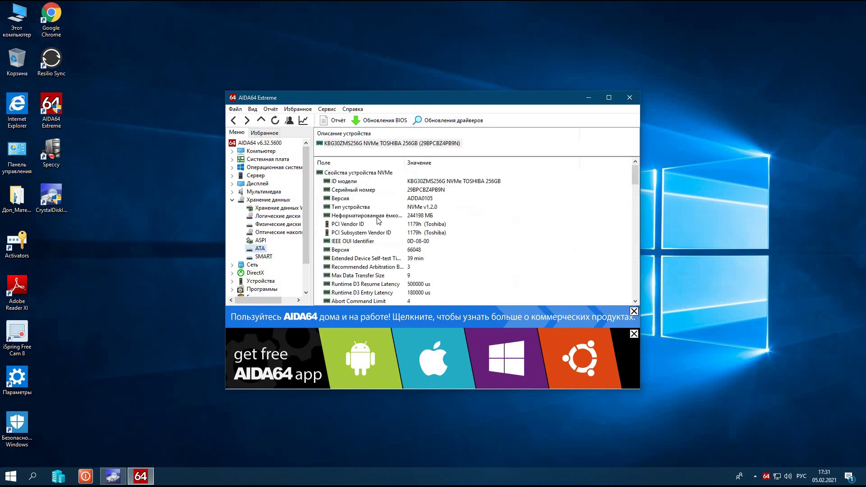
scroll(379, 220, "down", 2)
scroll(388, 222, "down", 2)
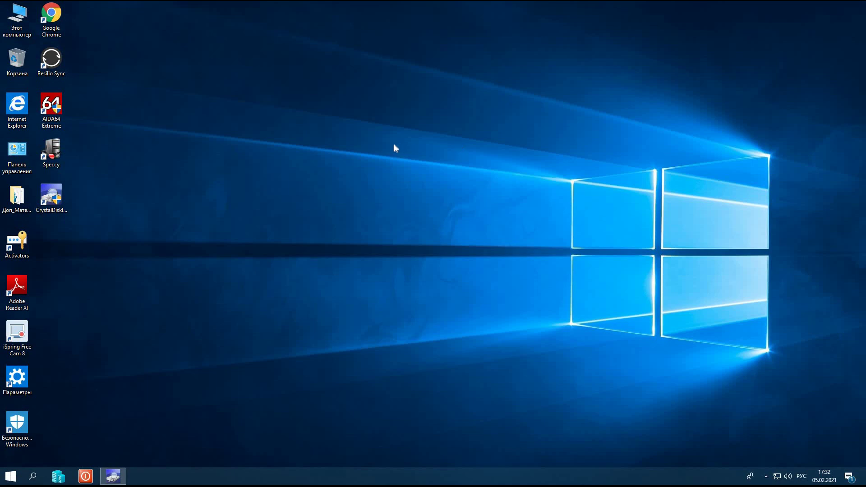
Check the IDE ATA/ATAPI controllers in Computer Management's Device Manager for the AHCI controller, then close Computer Management
right_click(19, 18)
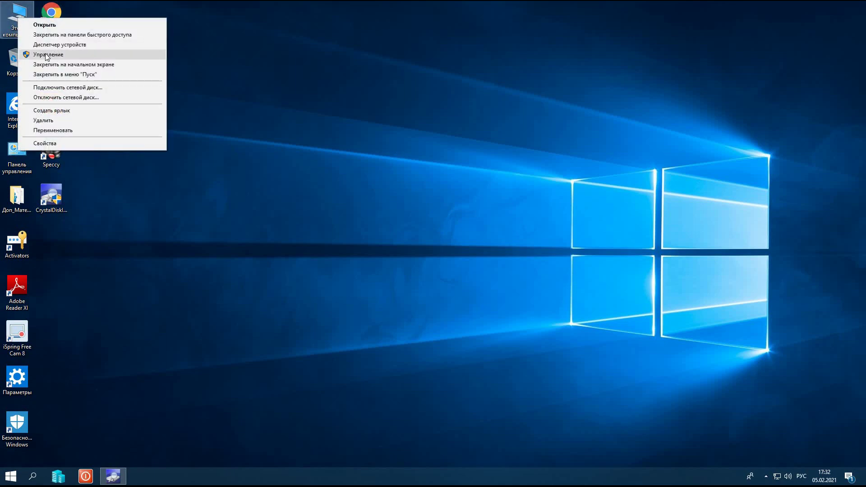
left_click(46, 54)
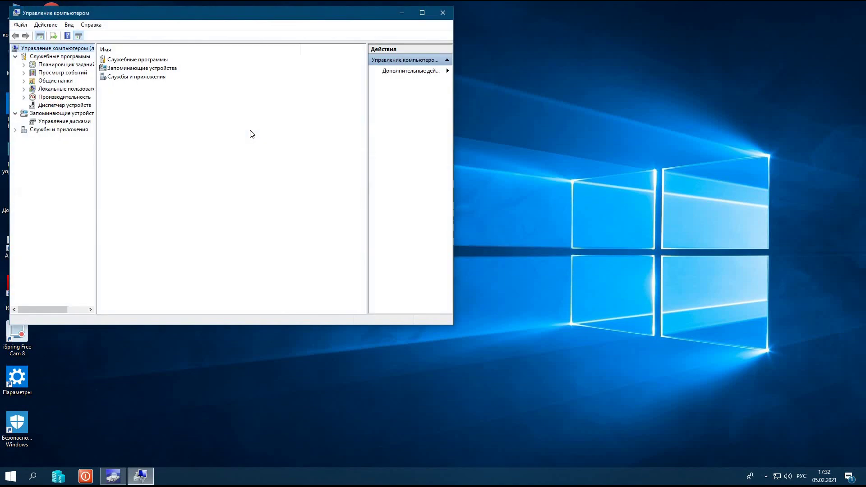
left_click(63, 106)
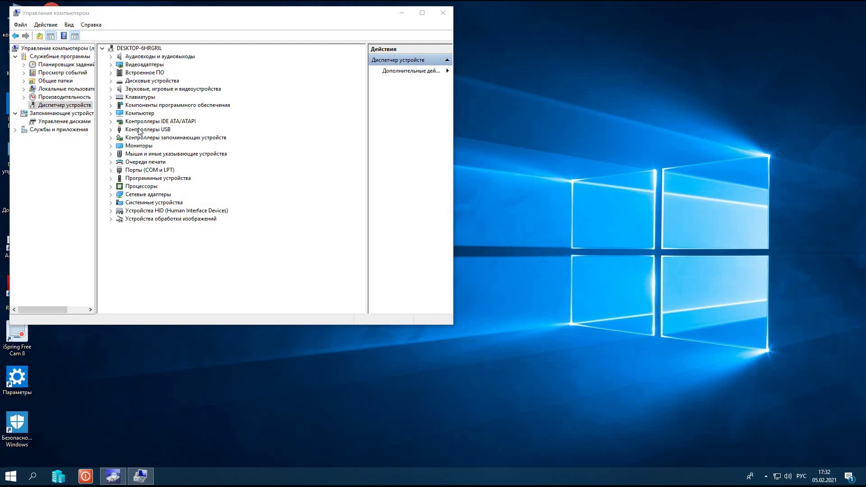
left_click(111, 122)
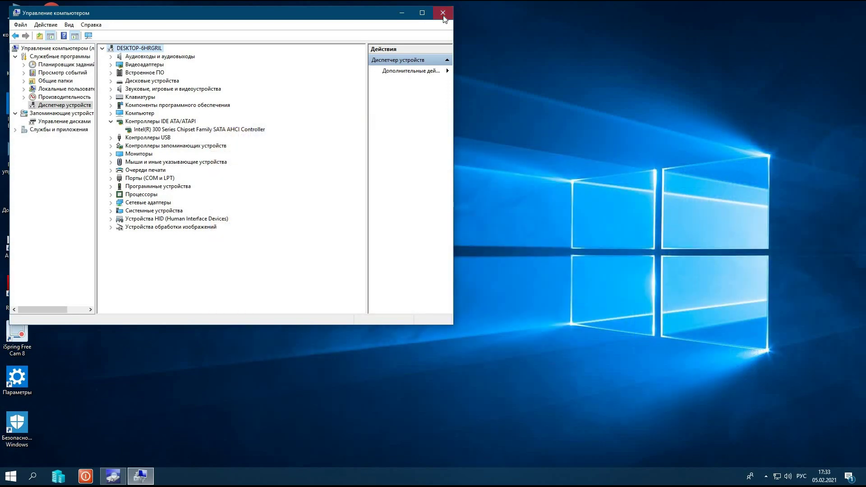
left_click(444, 18)
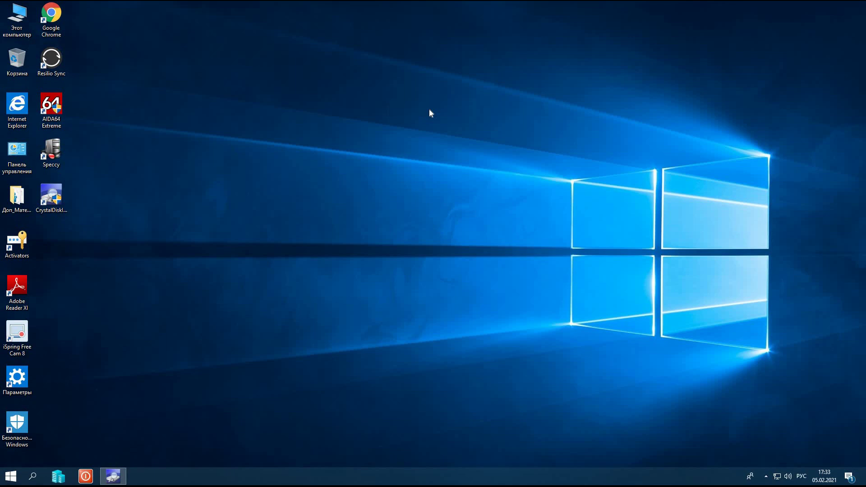
Find the Windows drive defragmentation and optimization tool and open its optimization schedule settings
left_click(33, 477)
type("де")
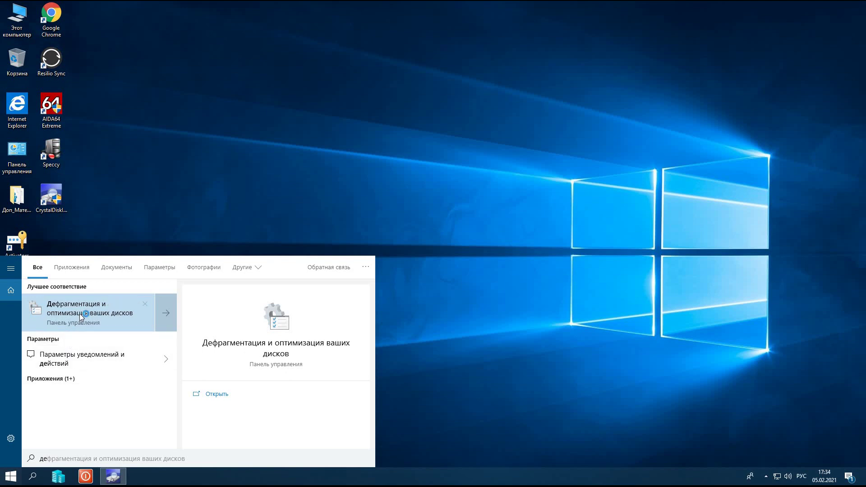
left_click(80, 313)
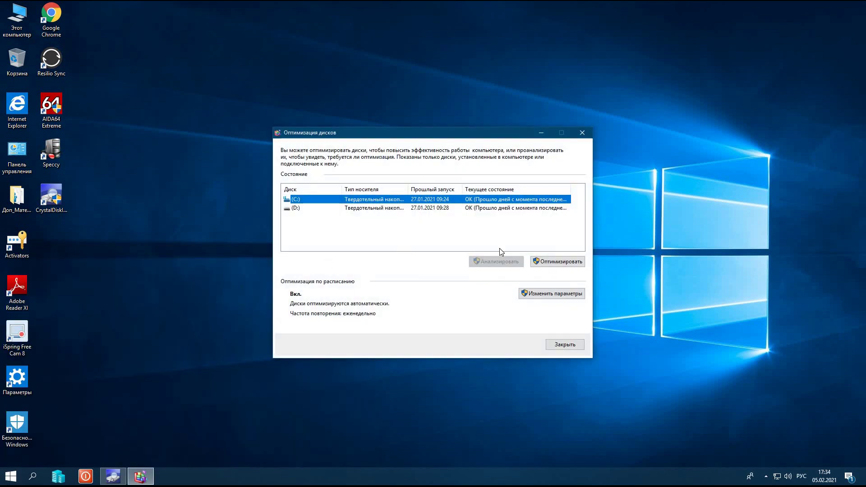
left_click(544, 297)
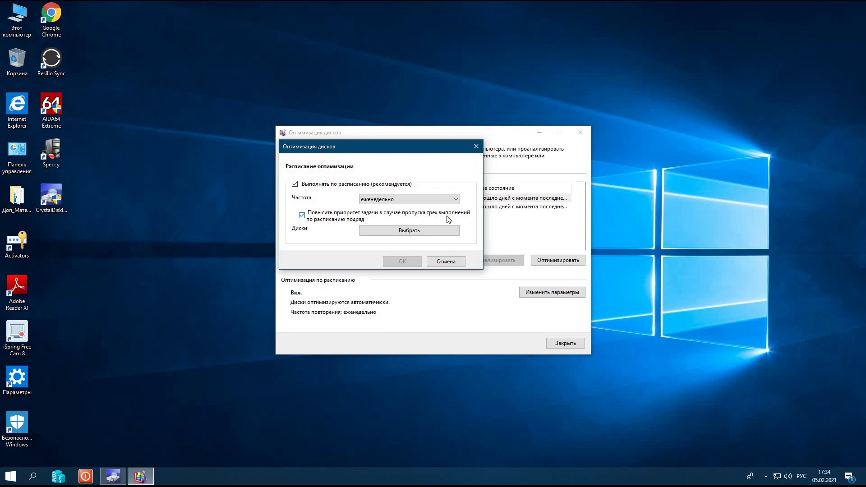
Exclude drive C: from scheduled optimization while keeping D: included, save the schedule, and close the drive optimization tool
left_click(410, 231)
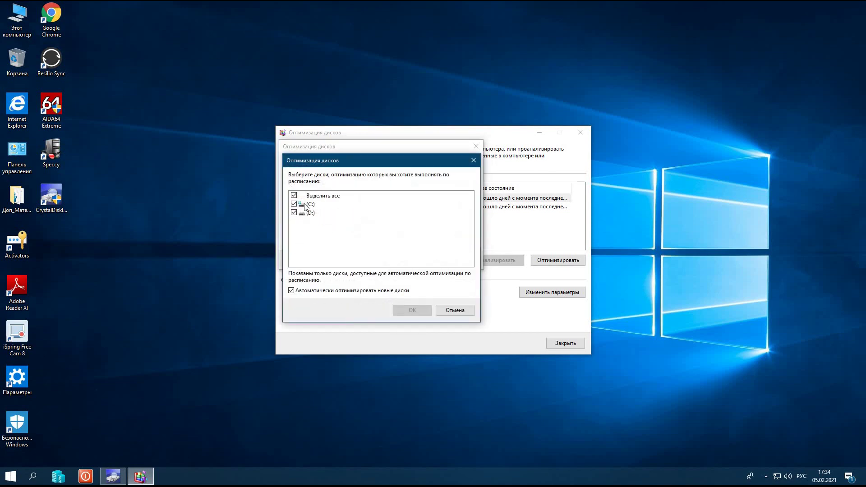
left_click(294, 196)
left_click(334, 18)
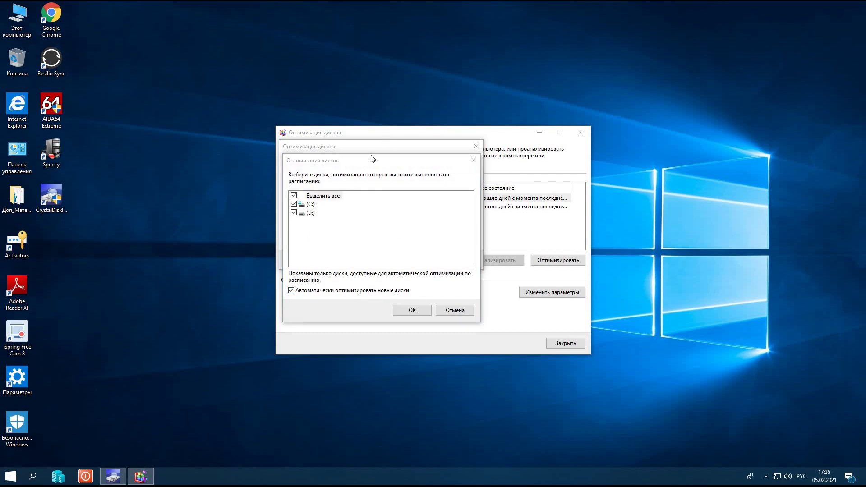
left_click(293, 204)
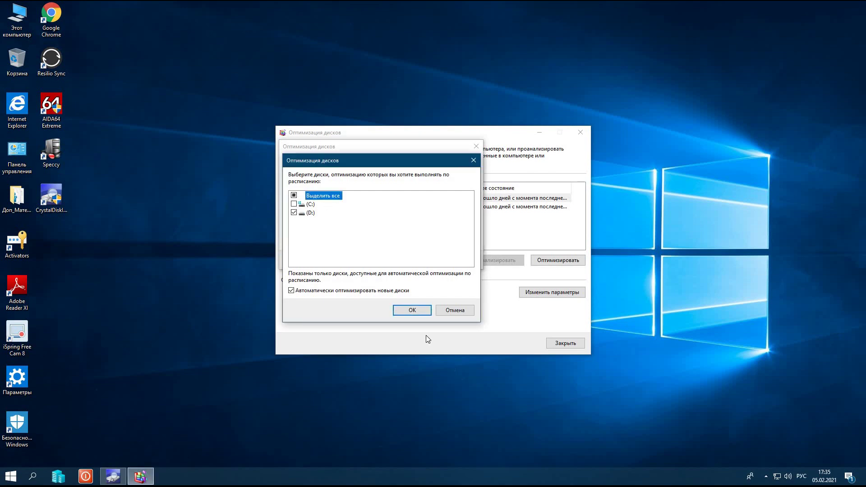
left_click(416, 315)
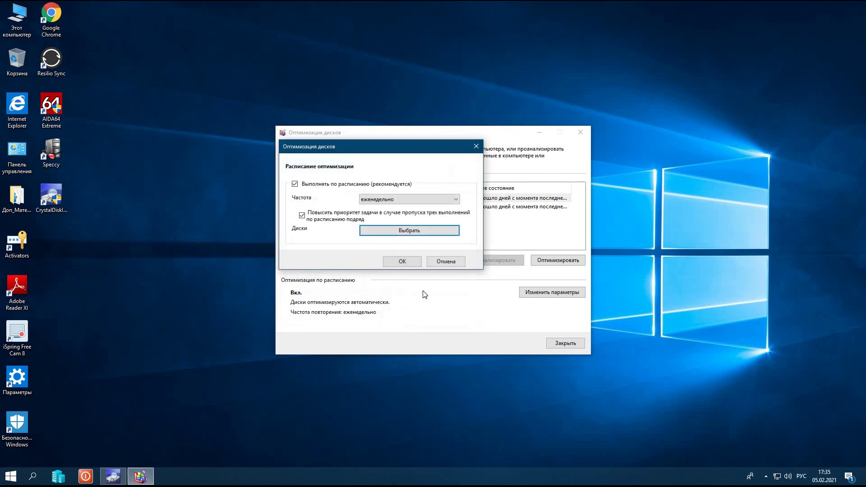
left_click(411, 265)
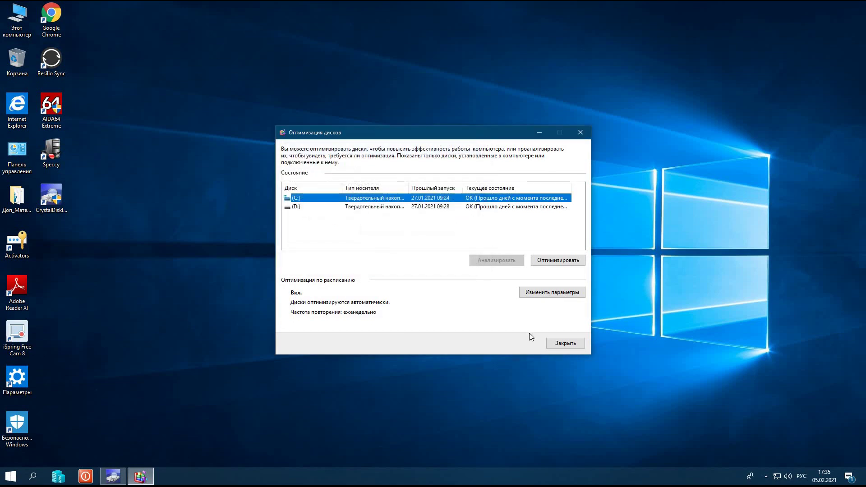
left_click(554, 346)
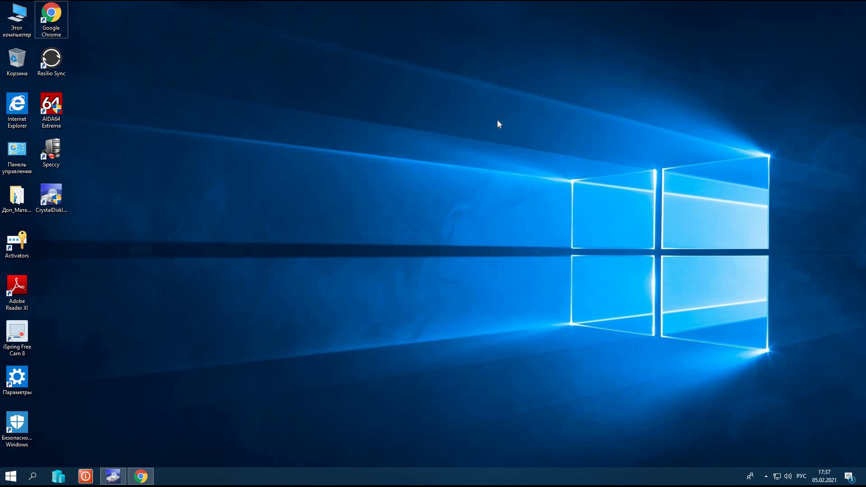
Query the TRIM status in Command Prompt with fsutil behavior query disabledeletenotify
key("super+r")
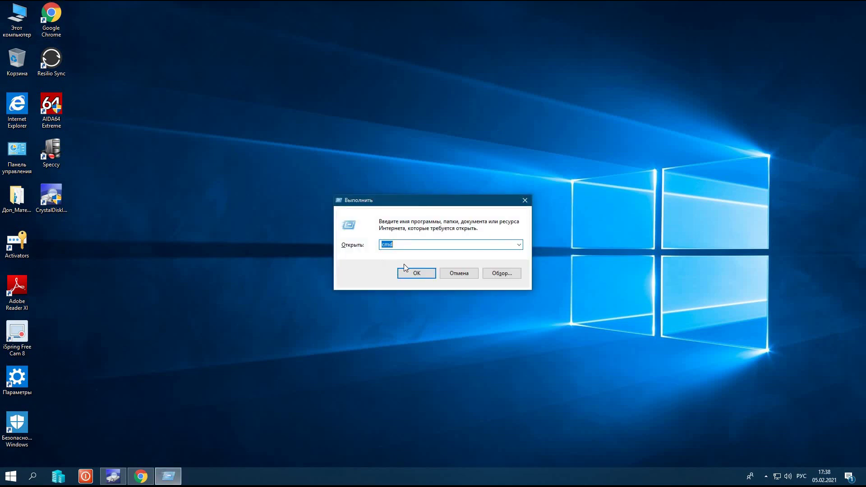
left_click(410, 274)
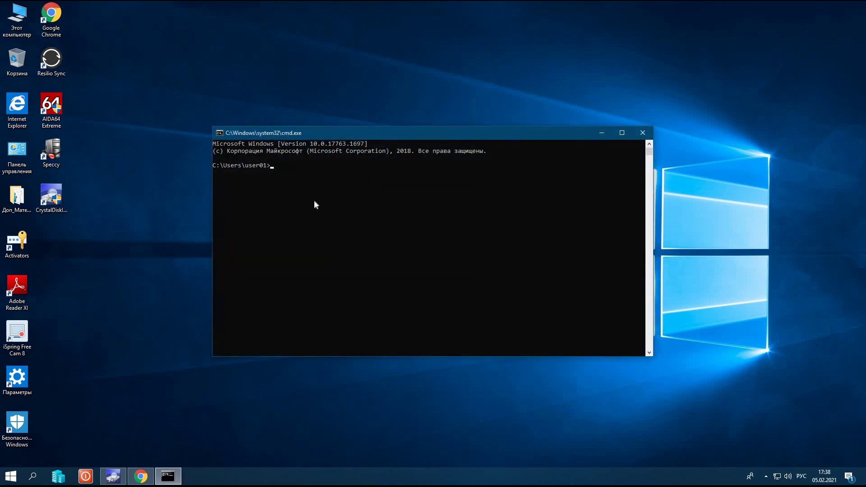
type("fsutil behavior query disabledeletenotify")
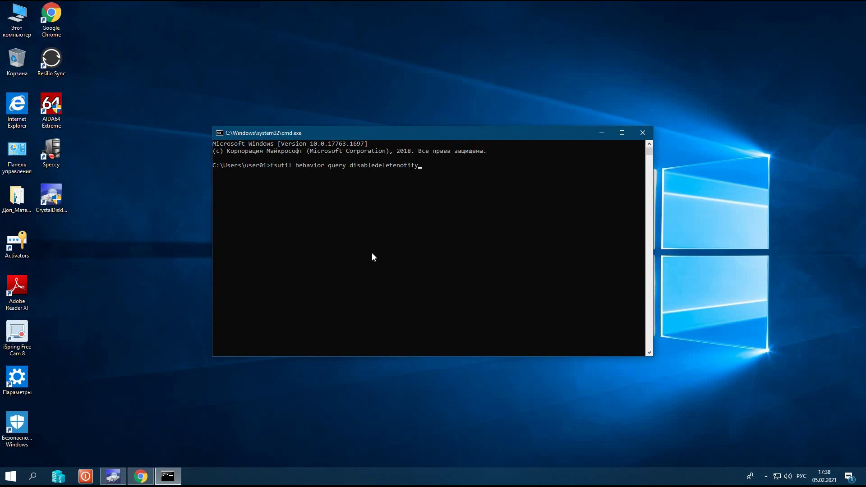
key("Return")
left_click(227, 94)
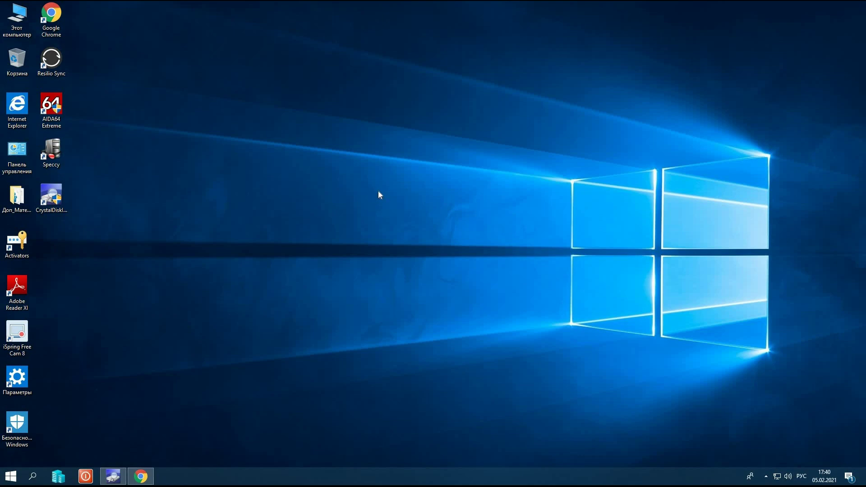
Clear the file-content indexing option in drive C:'s properties and close the dialog without applying the change
double_click(23, 23)
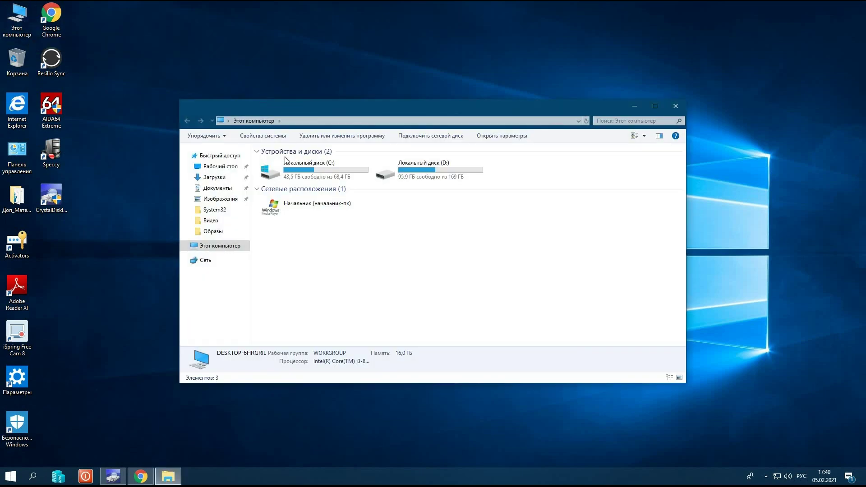
right_click(335, 166)
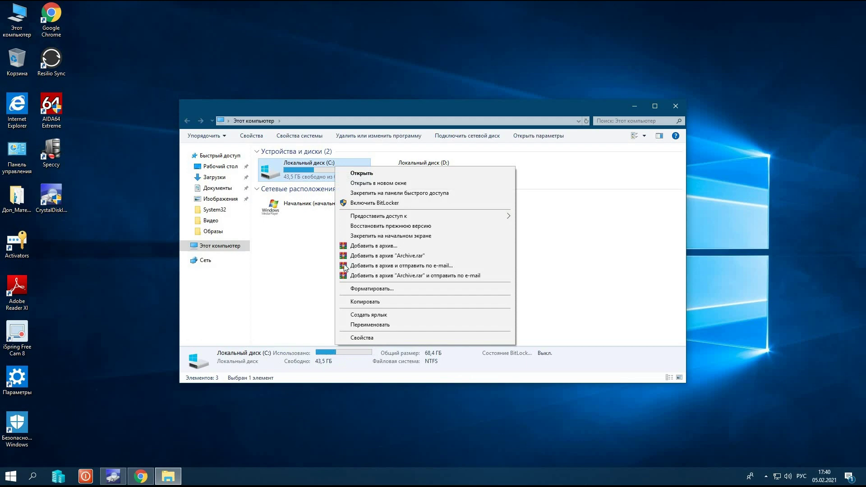
left_click(363, 339)
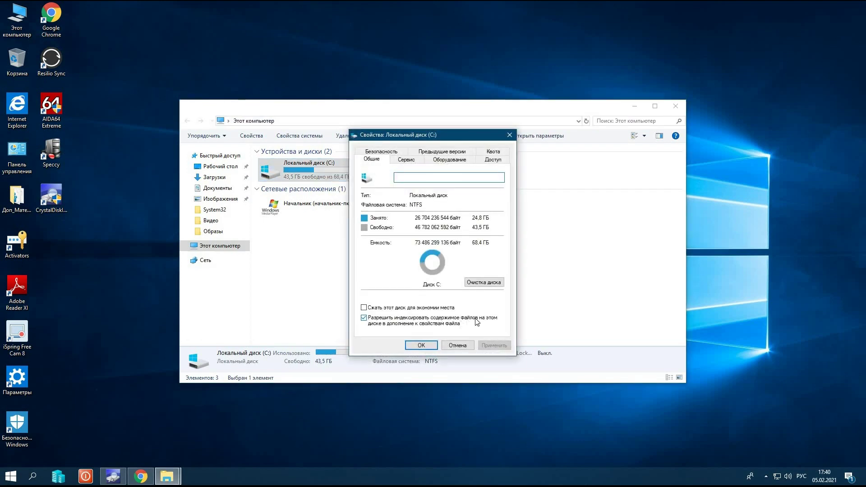
left_click(374, 324)
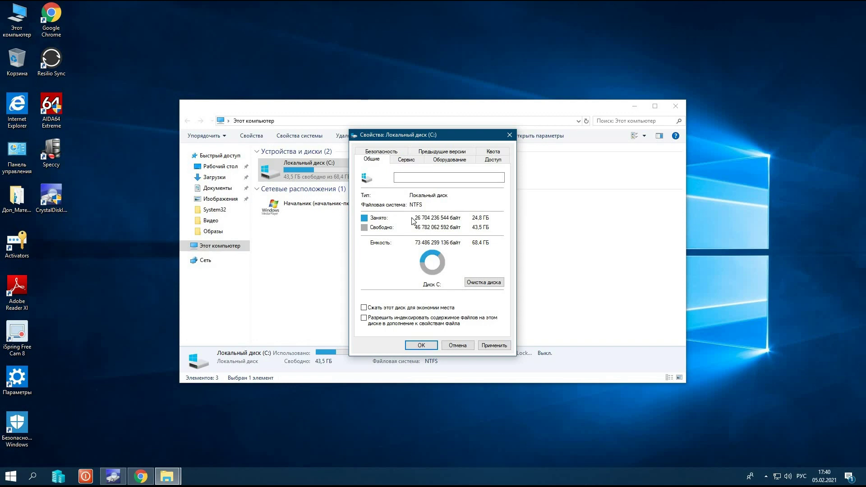
left_click(509, 135)
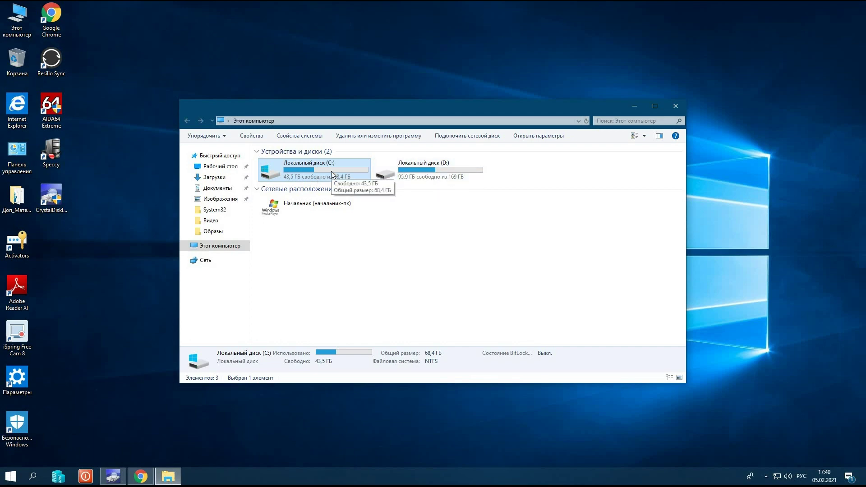
Check the file-content indexing option in drive D:'s properties, then close the dialog
right_click(413, 175)
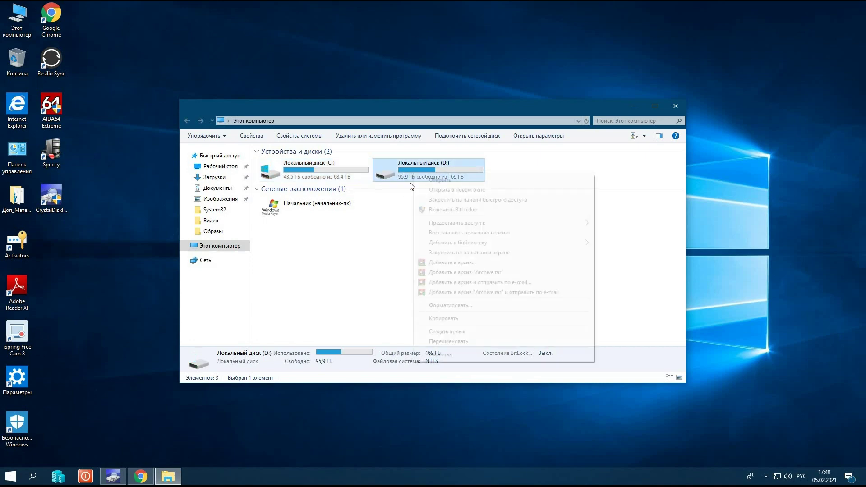
left_click(444, 355)
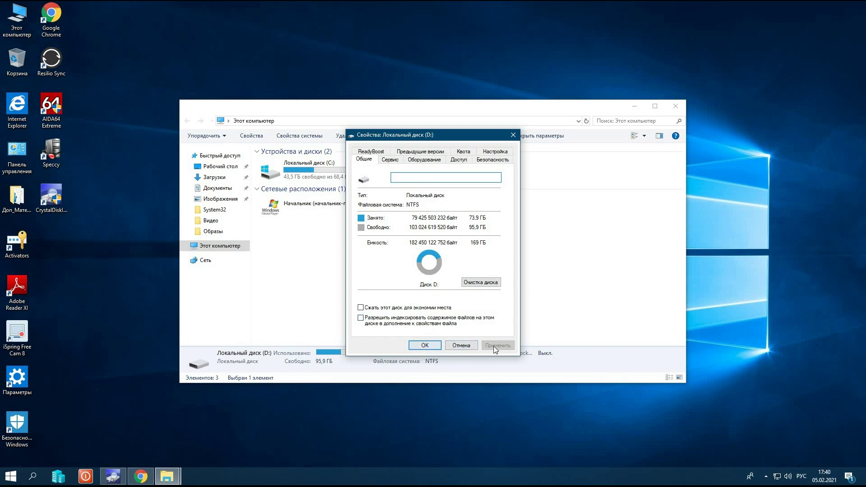
left_click(425, 346)
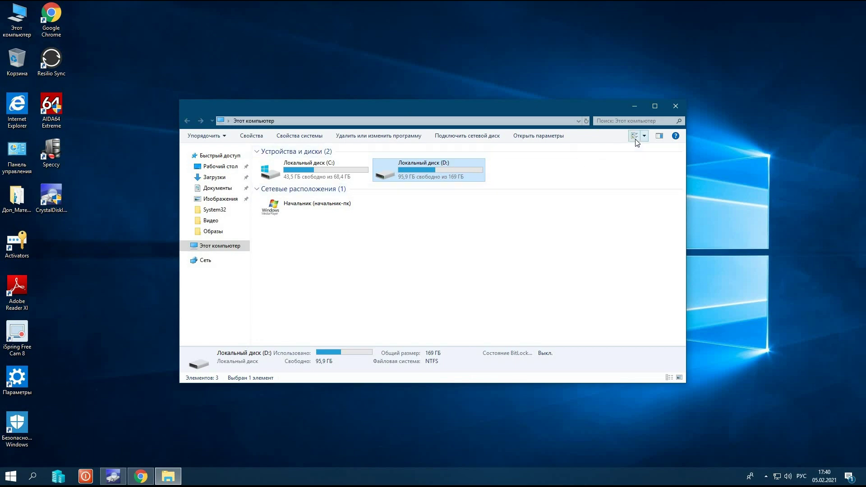
left_click(391, 200)
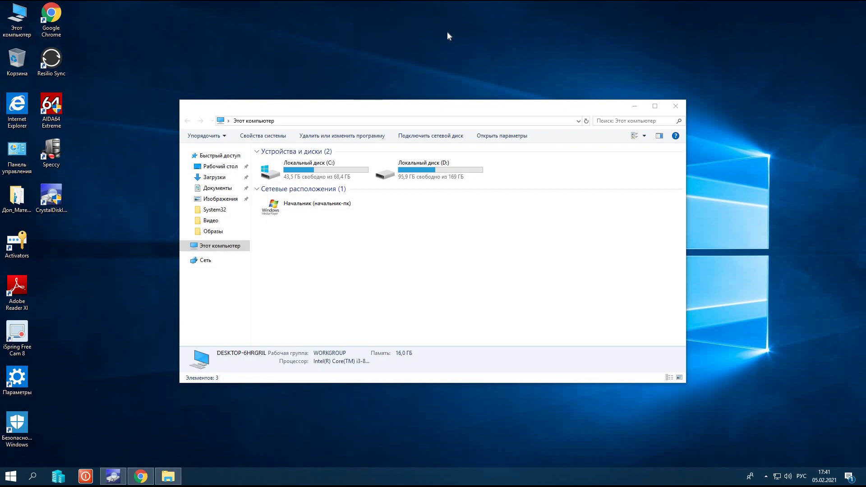
View the hardware properties of the KBG30ZMS256G NVMe TOSHIBA disk from drive D:'s properties, then close both dialogs
right_click(393, 174)
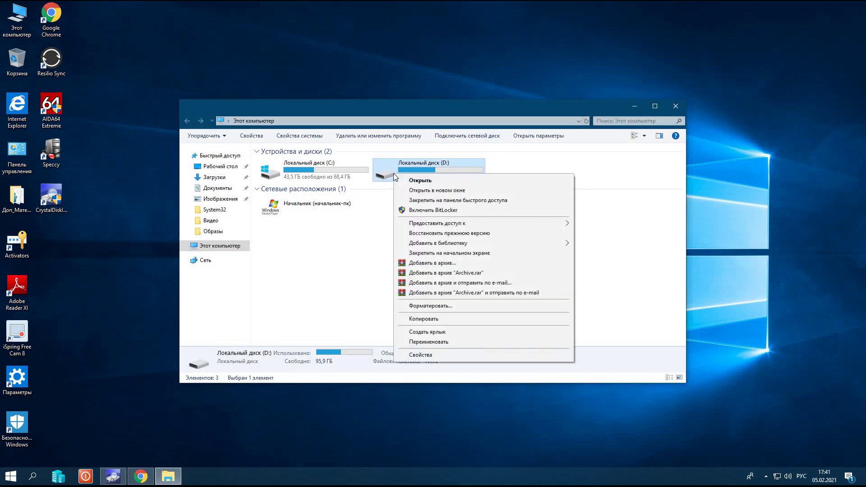
left_click(420, 354)
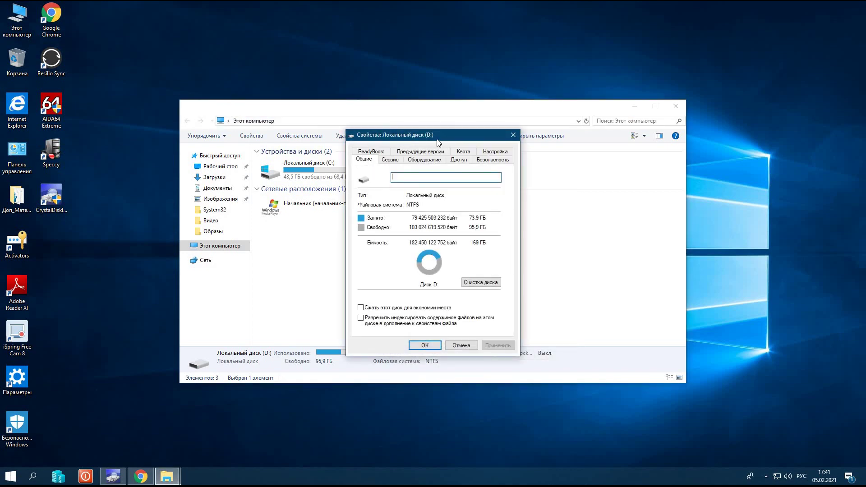
left_click(433, 159)
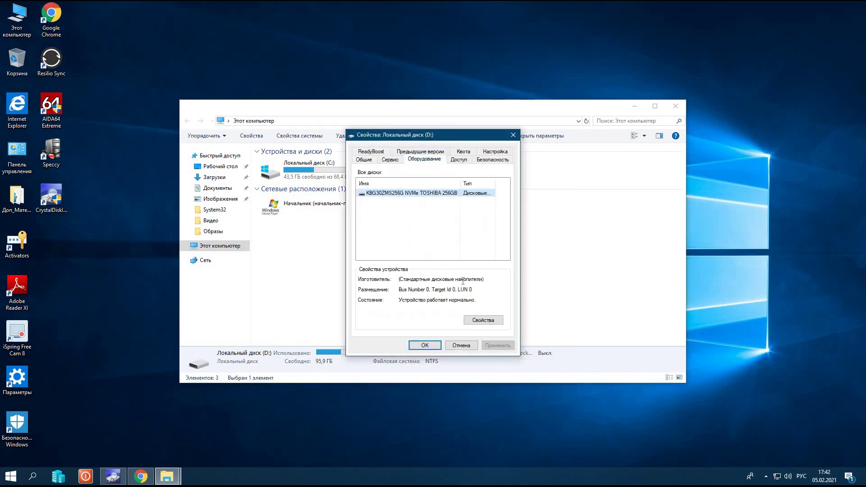
left_click(484, 322)
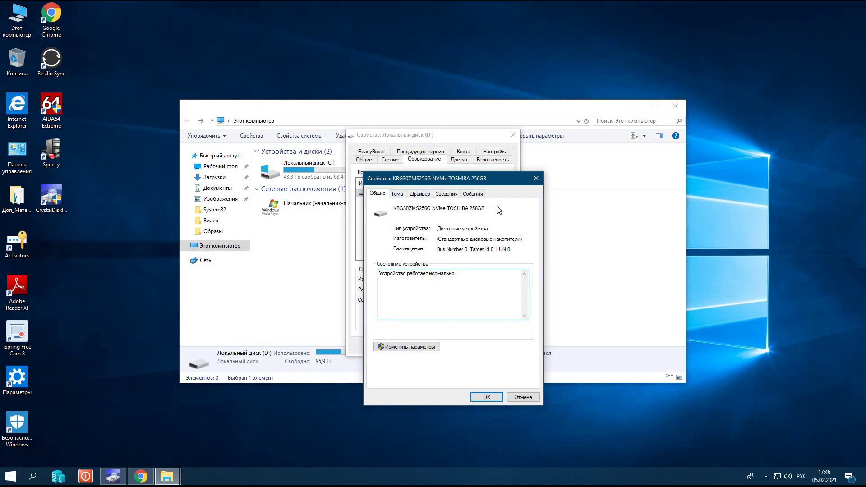
left_click(536, 179)
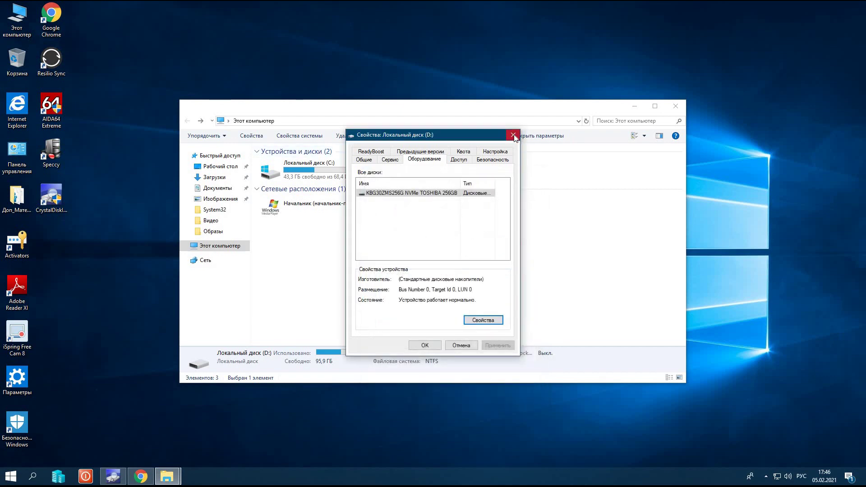
left_click(513, 135)
Check the Toshiba NVMe disk's write-caching policy in Device Manager, then close Device Manager and the This PC window
right_click(18, 20)
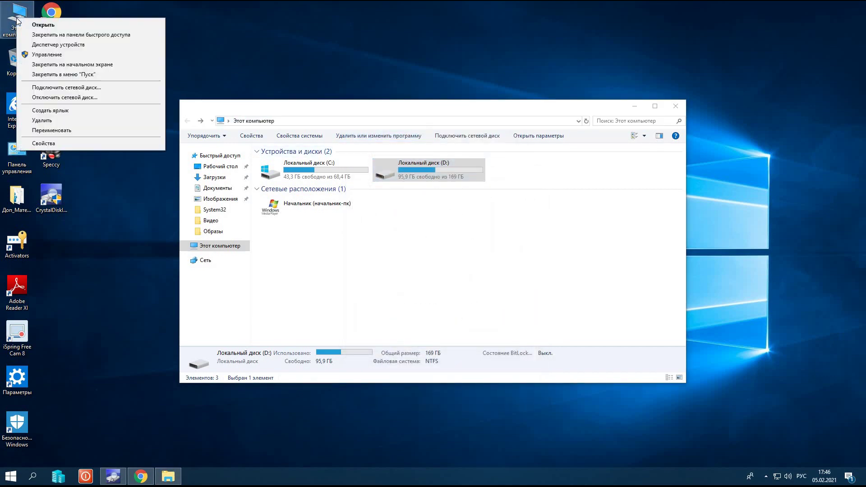
left_click(35, 45)
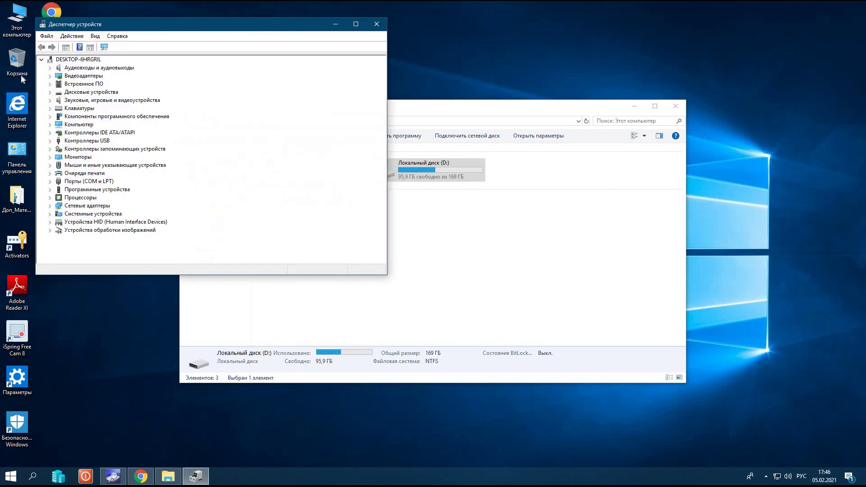
left_click(50, 92)
left_click(120, 100)
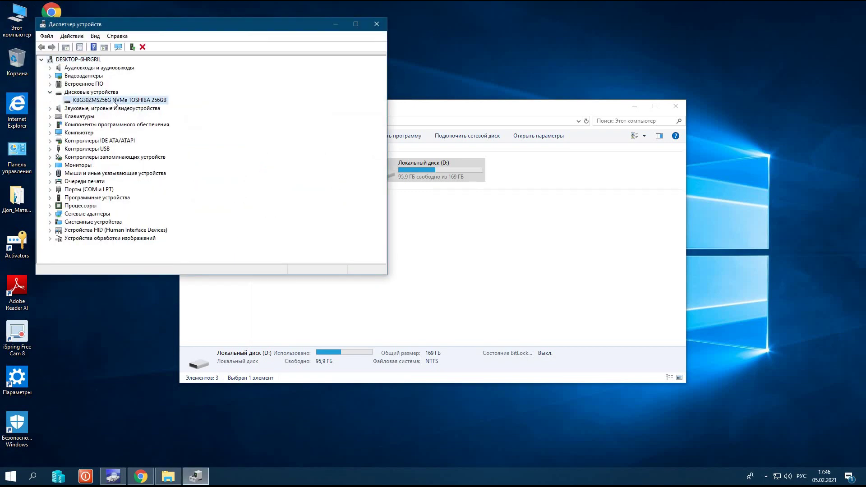
right_click(113, 103)
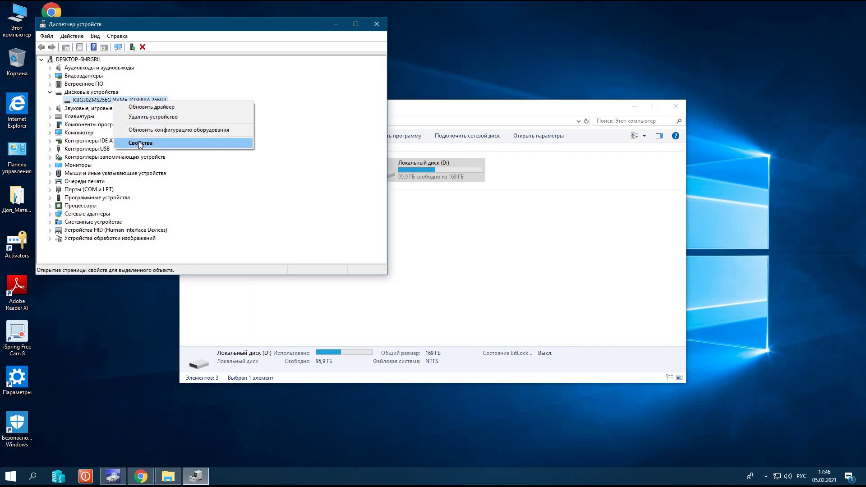
left_click(140, 143)
left_click(160, 52)
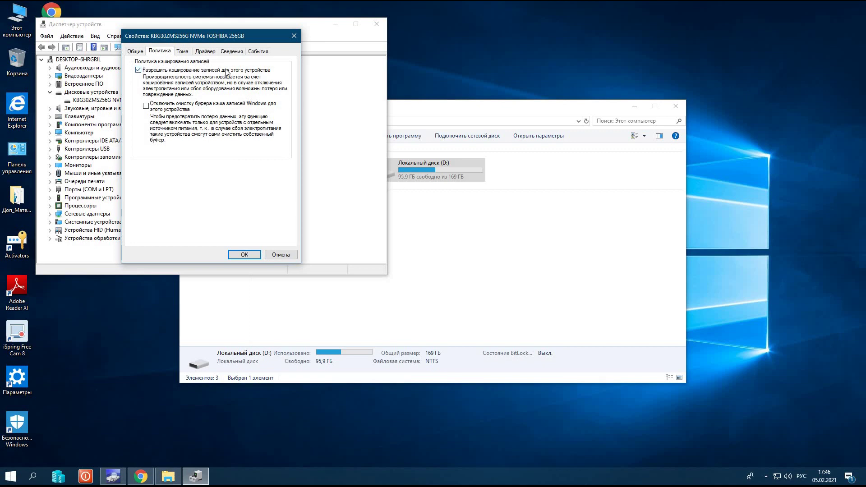
left_click(245, 254)
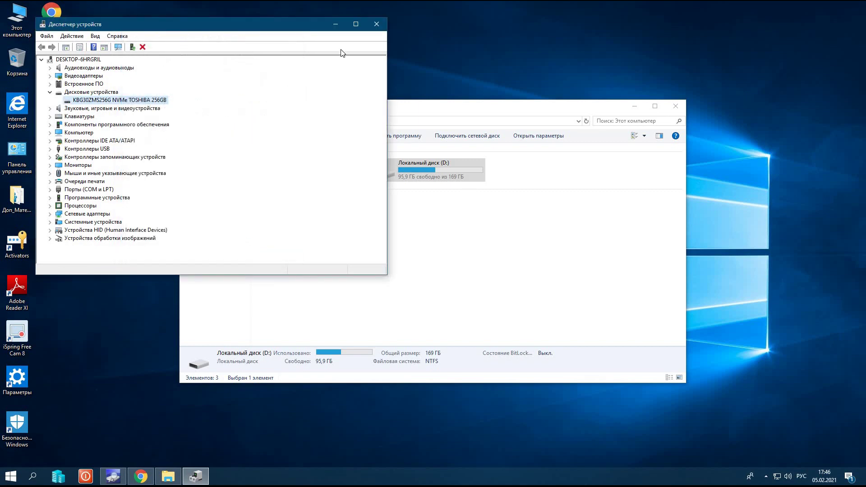
left_click(374, 27)
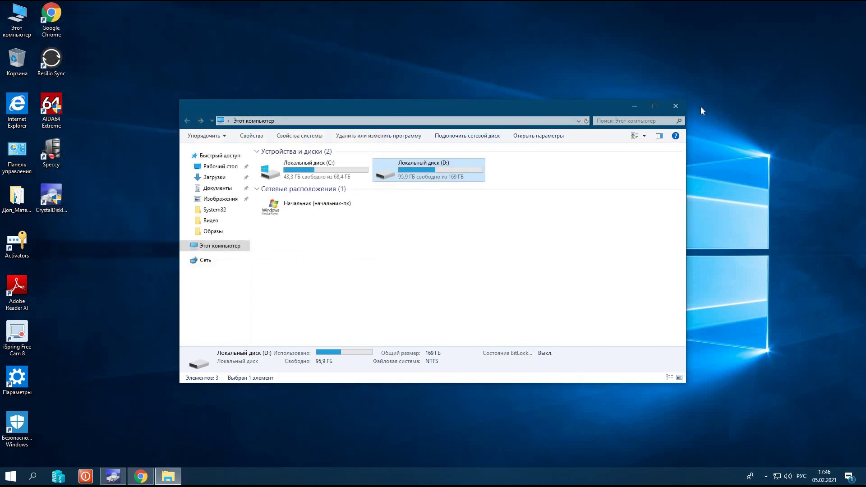
left_click(675, 106)
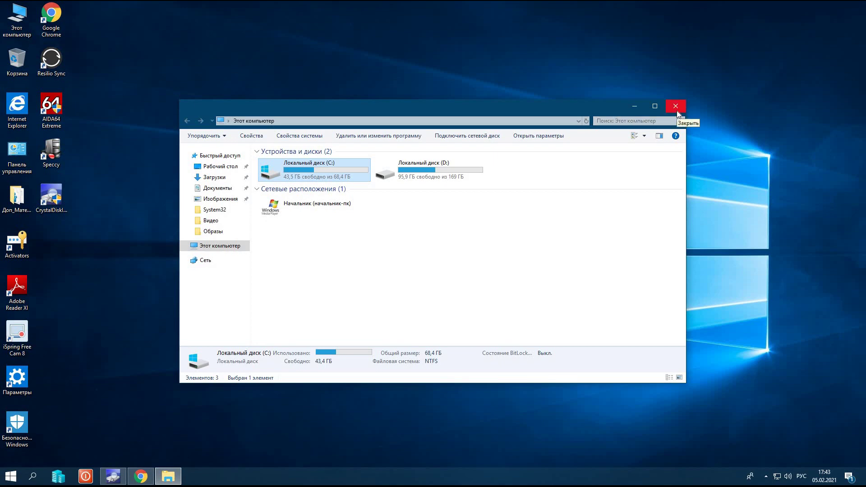
left_click(677, 110)
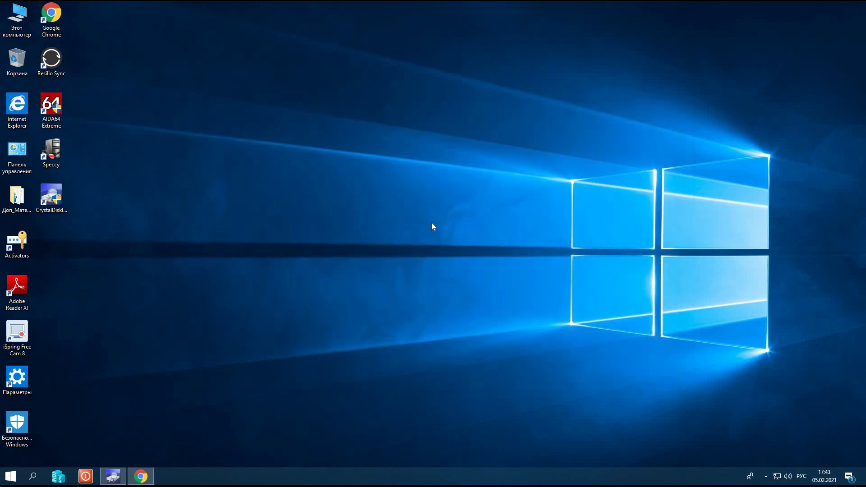
double_click(16, 18)
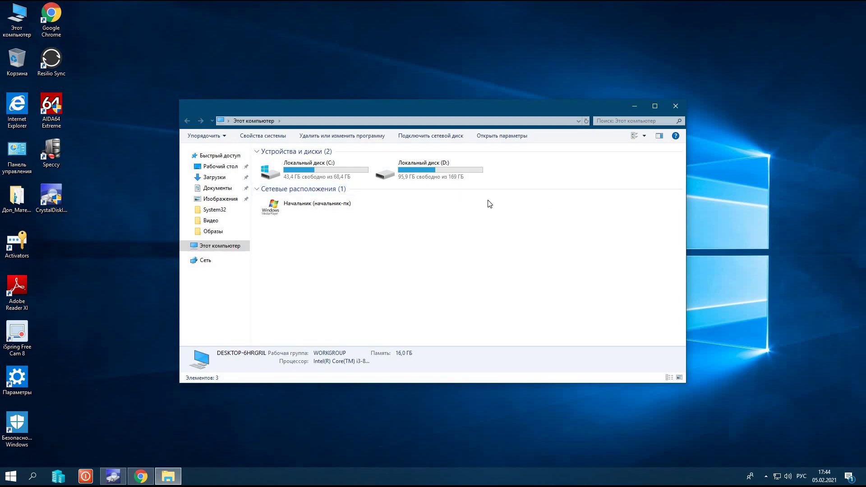
left_click(677, 106)
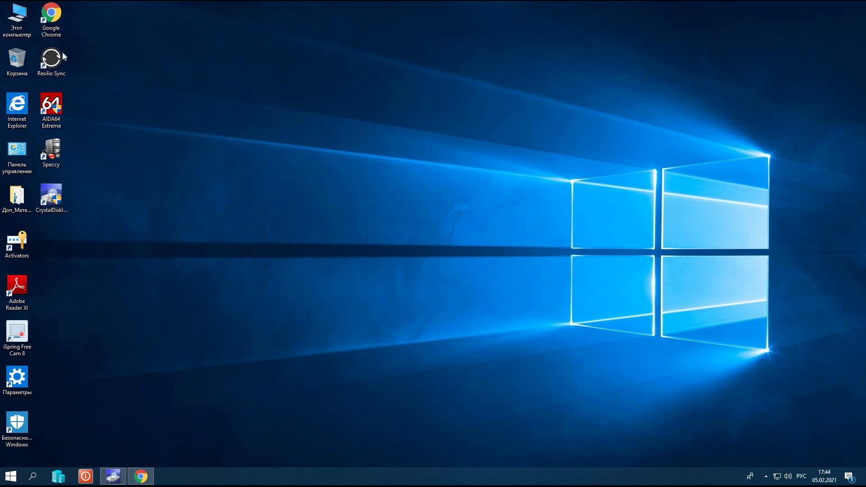
Examine the Toshiba NVMe disk's driver information in Device Manager and view the driver update search options, then cancel the update
right_click(17, 22)
left_click(50, 50)
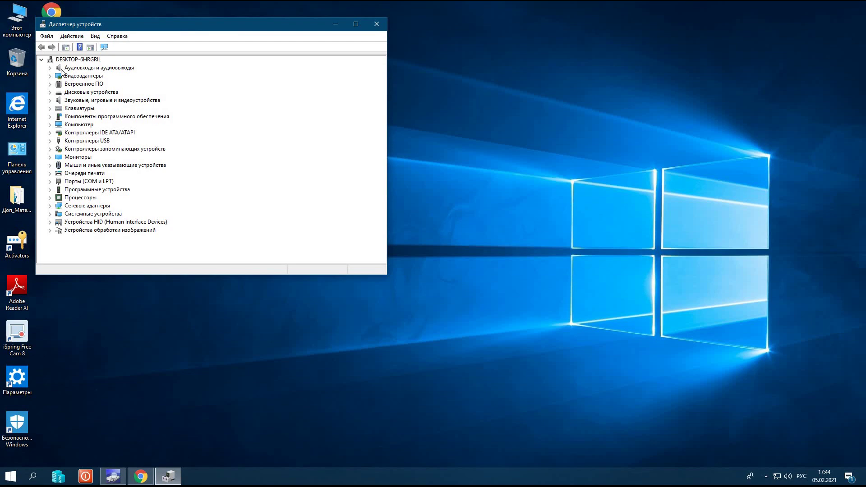
left_click(50, 92)
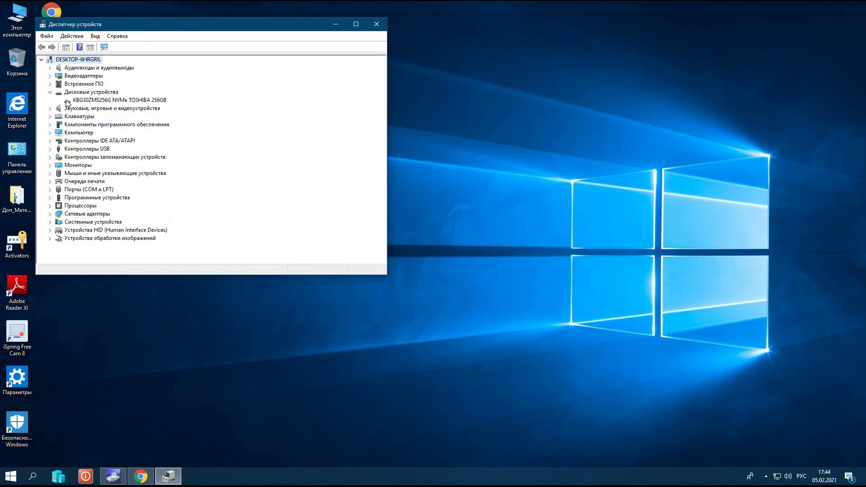
double_click(100, 100)
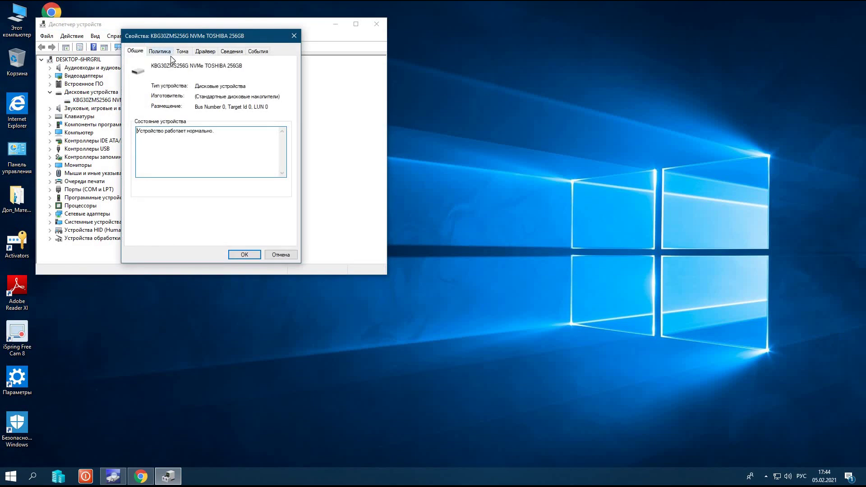
left_click(206, 53)
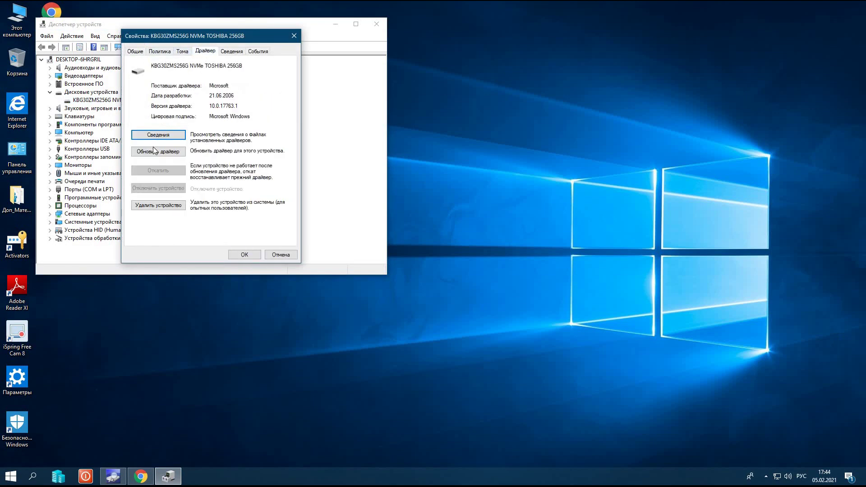
left_click(156, 153)
left_click(200, 116)
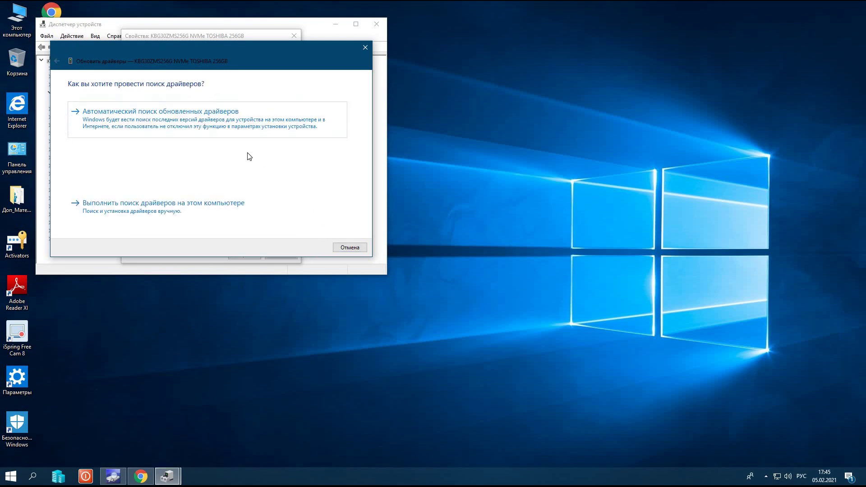
left_click(350, 248)
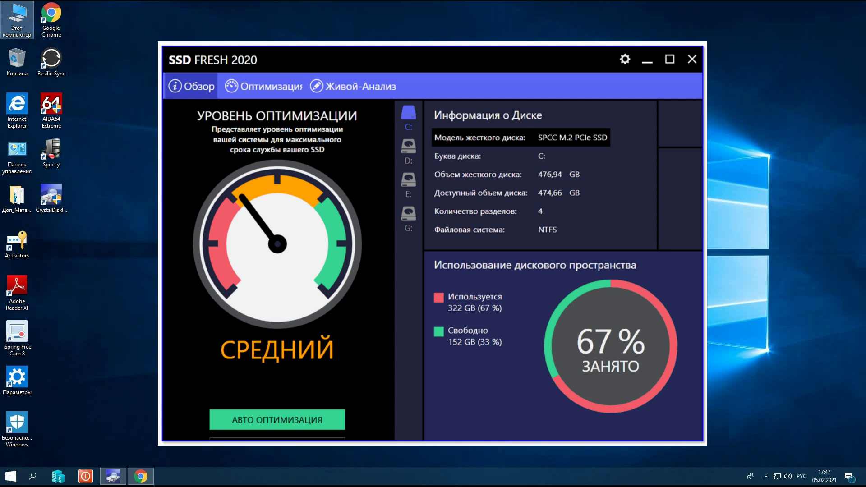
key("super+d")
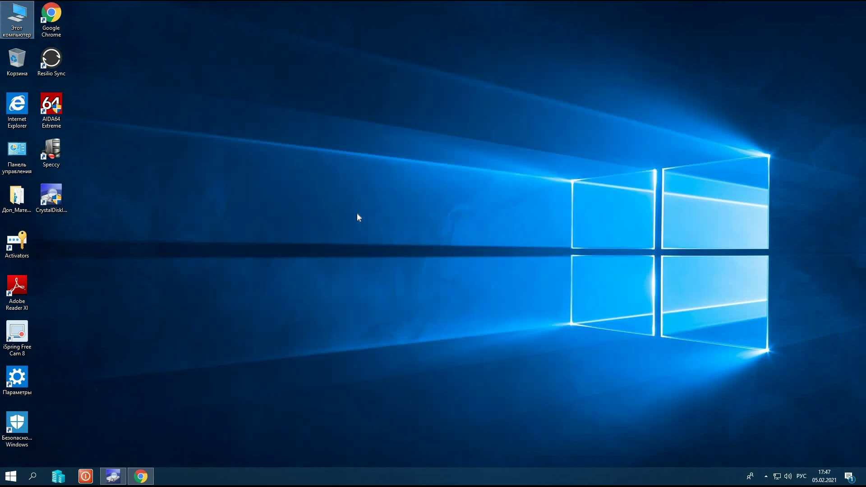